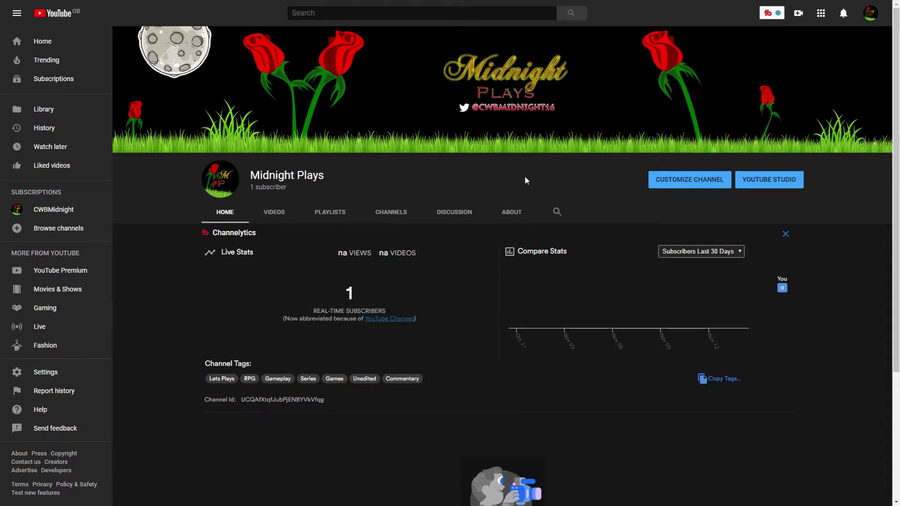
pyautogui.scroll(-3, 366, 322)
pyautogui.scroll(-2, 392, 318)
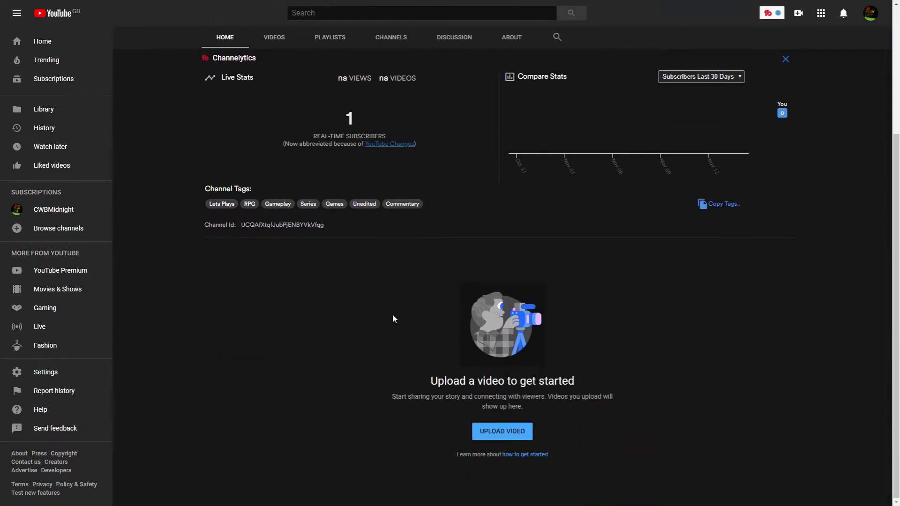
pyautogui.scroll(5, 393, 318)
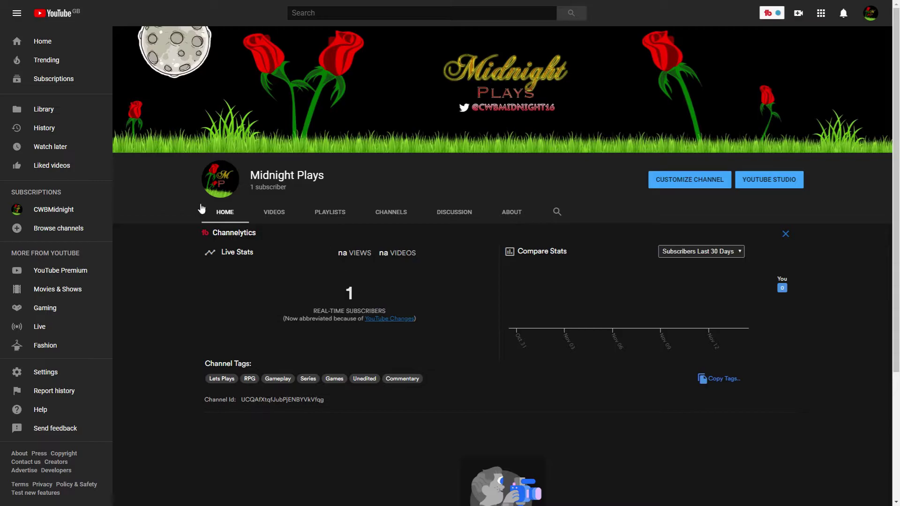
pyautogui.scroll(-3, 357, 259)
pyautogui.scroll(3, 369, 255)
pyautogui.rightClick(468, 113)
pyautogui.click(352, 211)
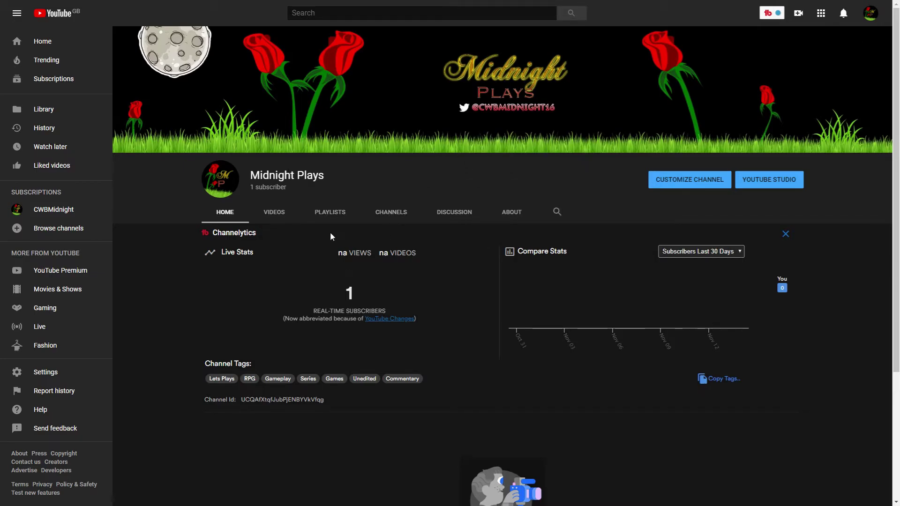